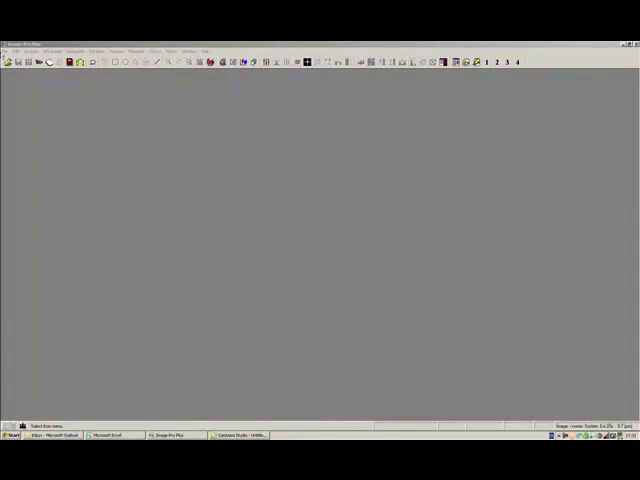
Step: Open the image file control 2.tif
{"action": "left_click", "coordinate": [6, 52]}
{"action": "left_click", "coordinate": [17, 70]}
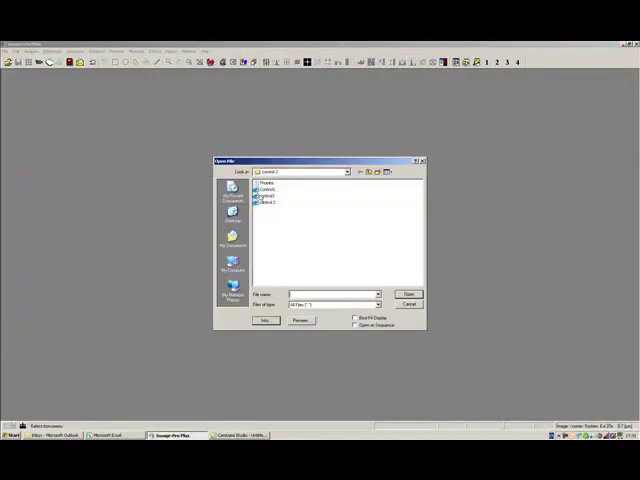
{"action": "left_click", "coordinate": [266, 203]}
{"action": "double_click", "coordinate": [266, 203]}
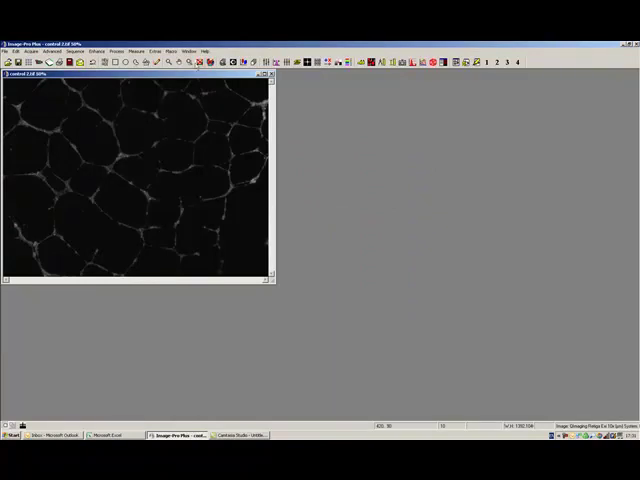
Step: Apply the Best Fit display range so vessels show white on black
{"action": "left_click", "coordinate": [142, 62]}
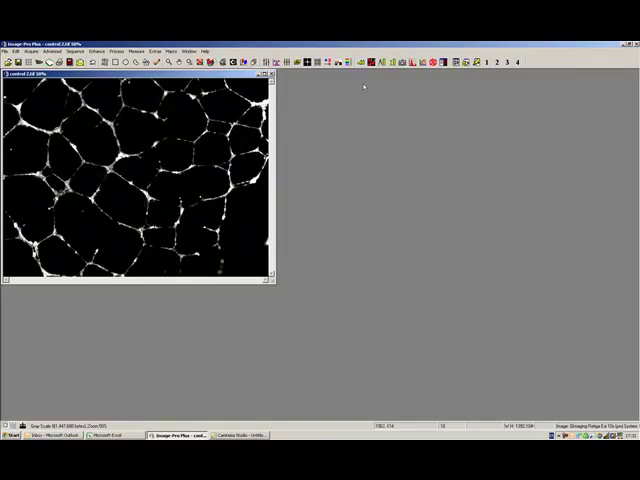
{"action": "left_click", "coordinate": [171, 51]}
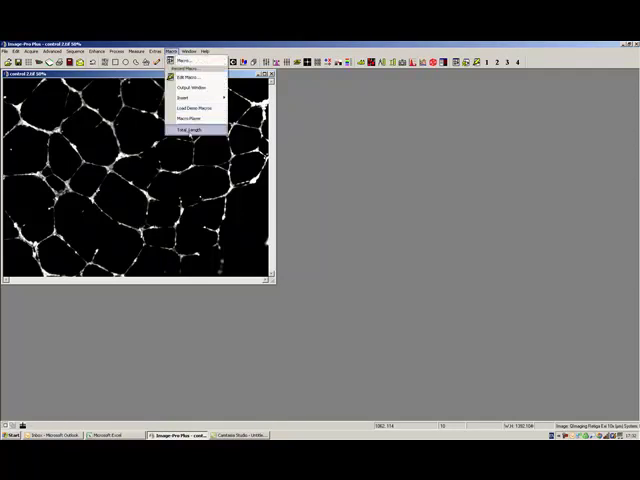
Step: Run the Total Length macro, bring the segments image forward, and close Display Range
{"action": "left_click", "coordinate": [189, 130]}
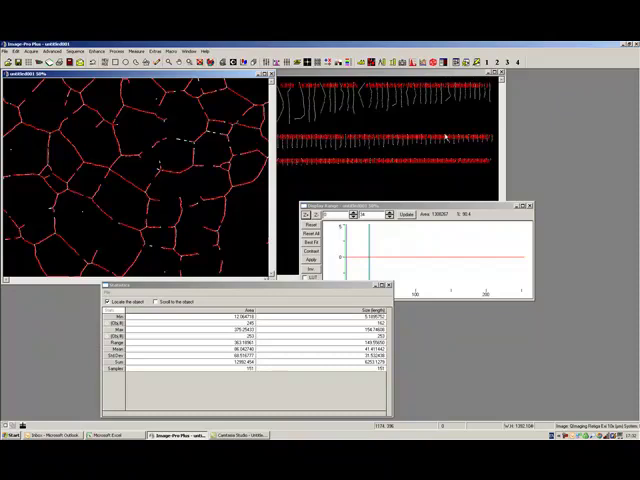
{"action": "left_click", "coordinate": [386, 78]}
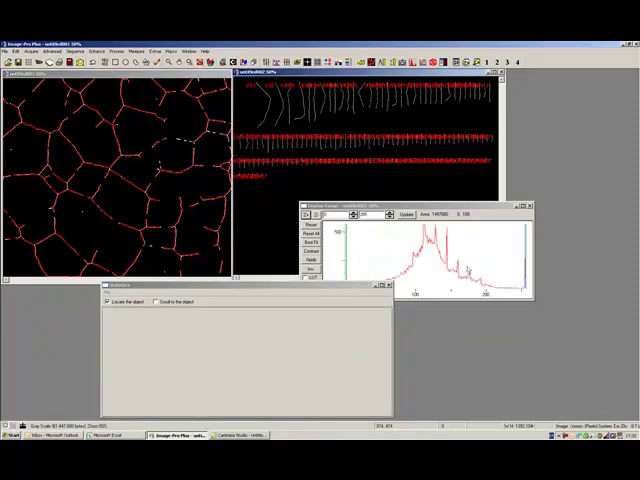
{"action": "left_click", "coordinate": [528, 206]}
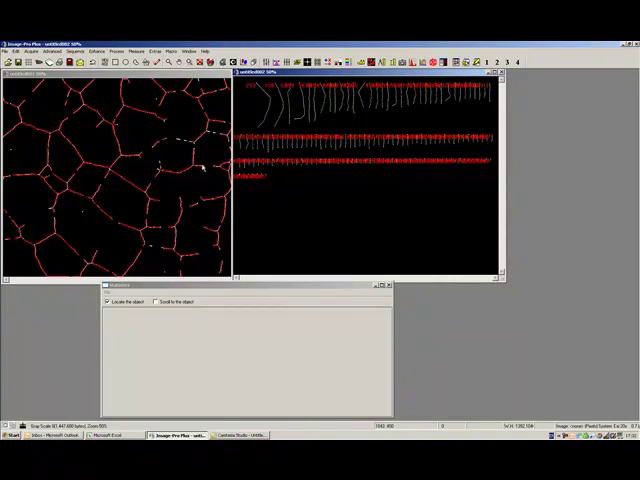
Step: Close the old windows, open Control1.tif, and run the Total Length macro on it
{"action": "key", "text": "ctrl+o"}
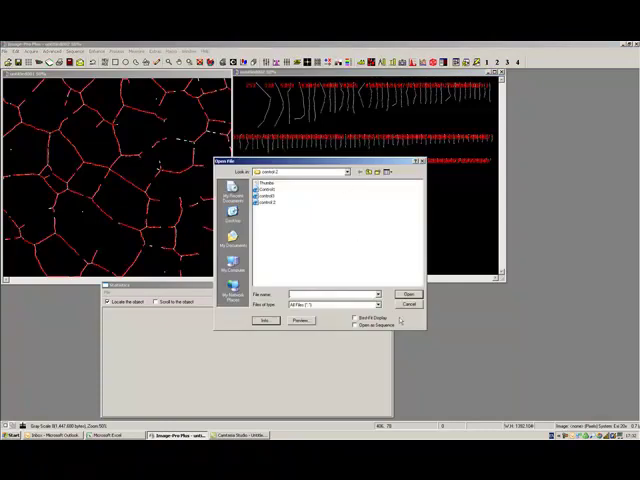
{"action": "left_click", "coordinate": [407, 306]}
{"action": "left_click", "coordinate": [500, 74]}
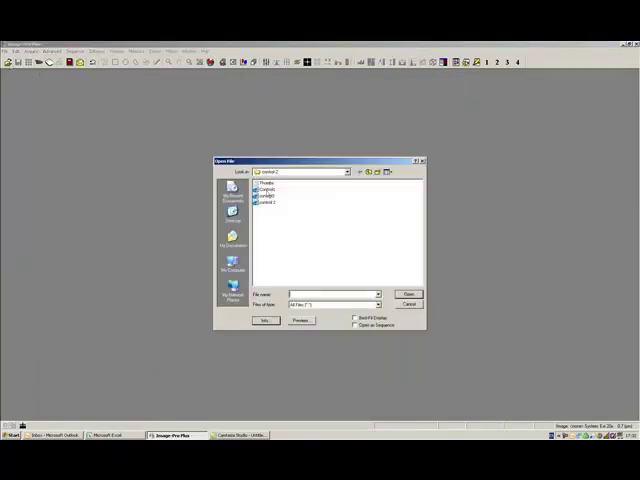
{"action": "double_click", "coordinate": [270, 195]}
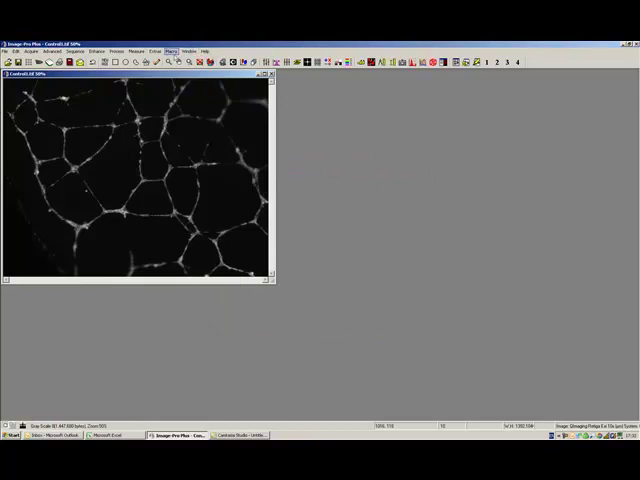
{"action": "left_click", "coordinate": [171, 51]}
{"action": "left_click", "coordinate": [189, 130]}
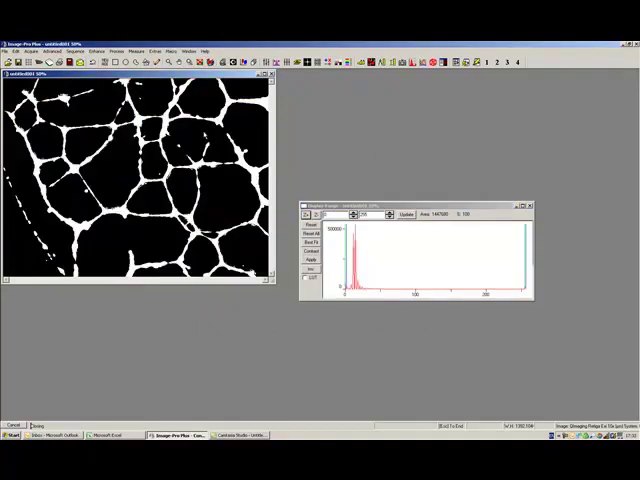